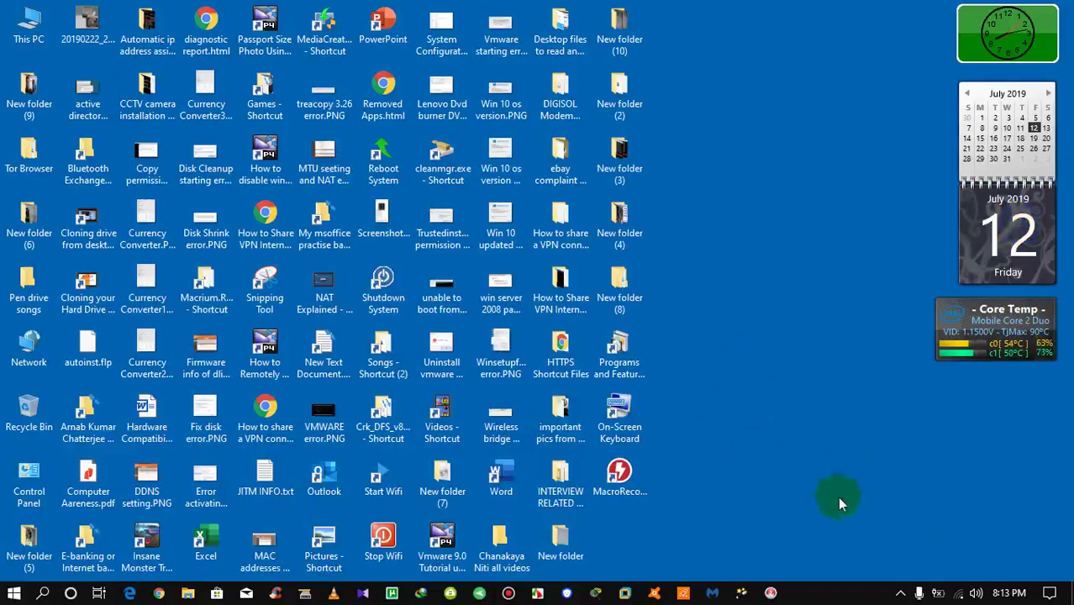
- Open the advanced settings of Windows Defender Firewall through the Network & Internet status settings
right_click(959, 594)
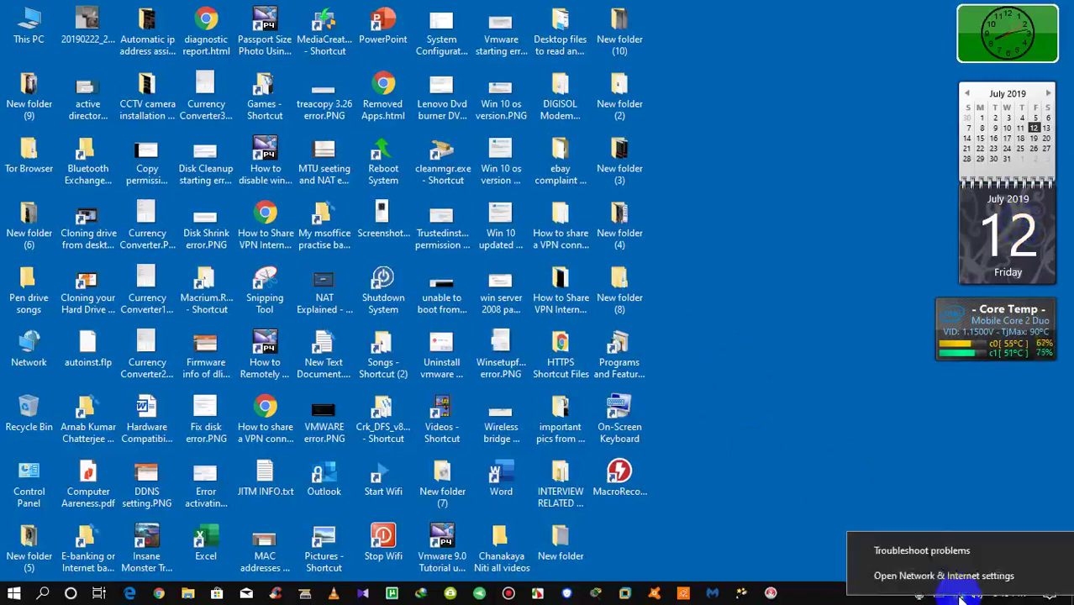
left_click(919, 576)
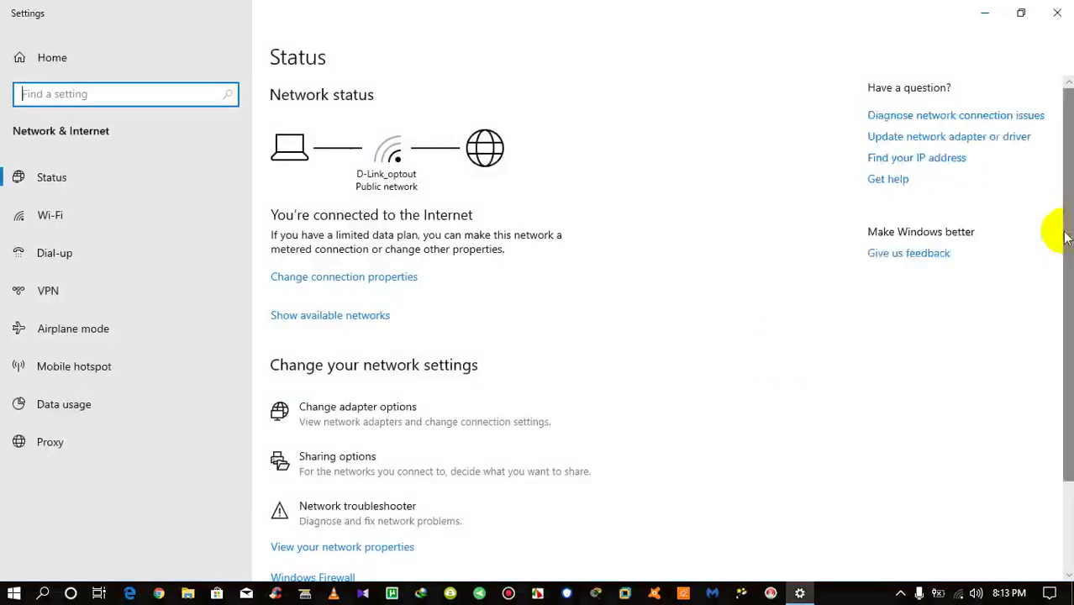
left_click_drag(1066, 233, 1058, 356)
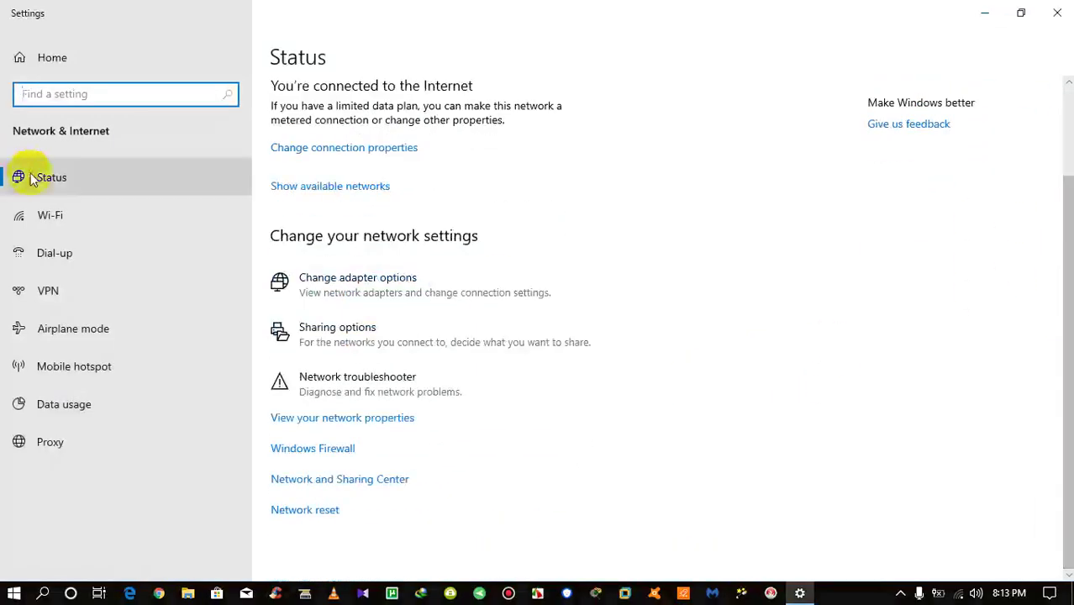
left_click(61, 179)
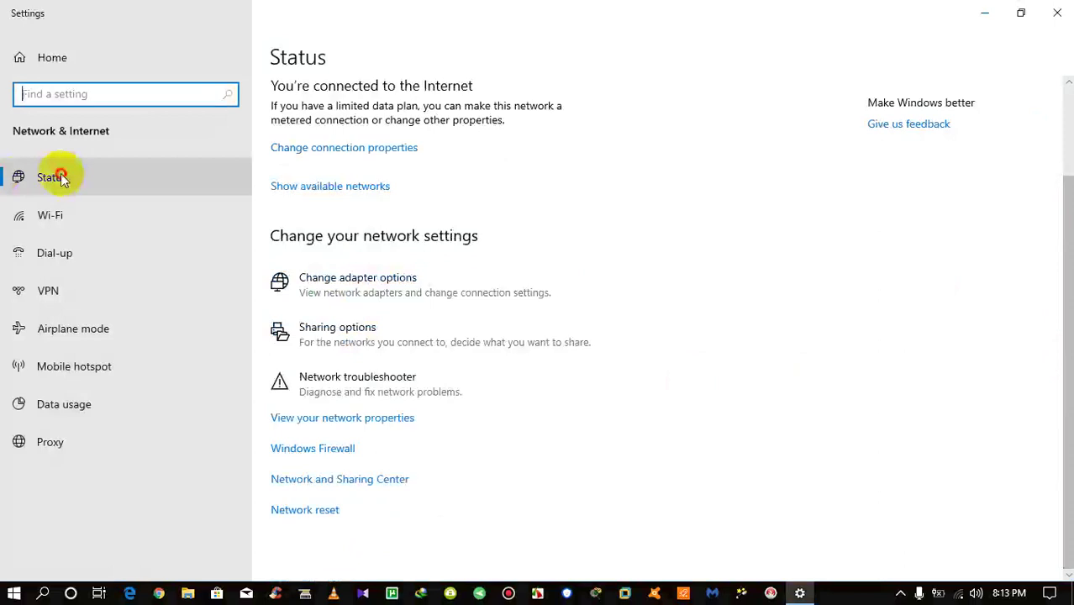
left_click(316, 452)
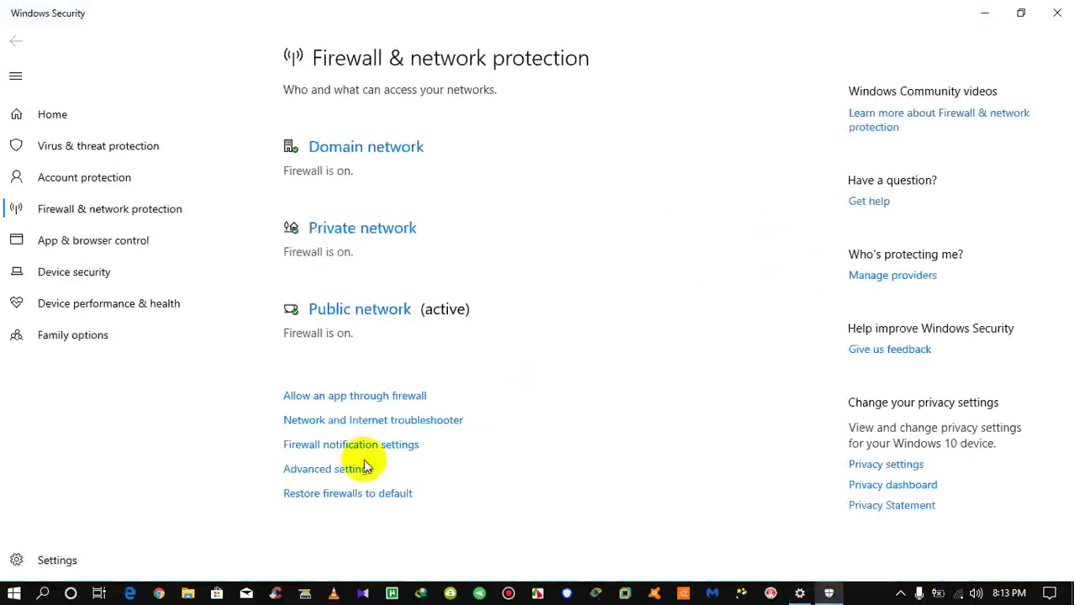
left_click(319, 472)
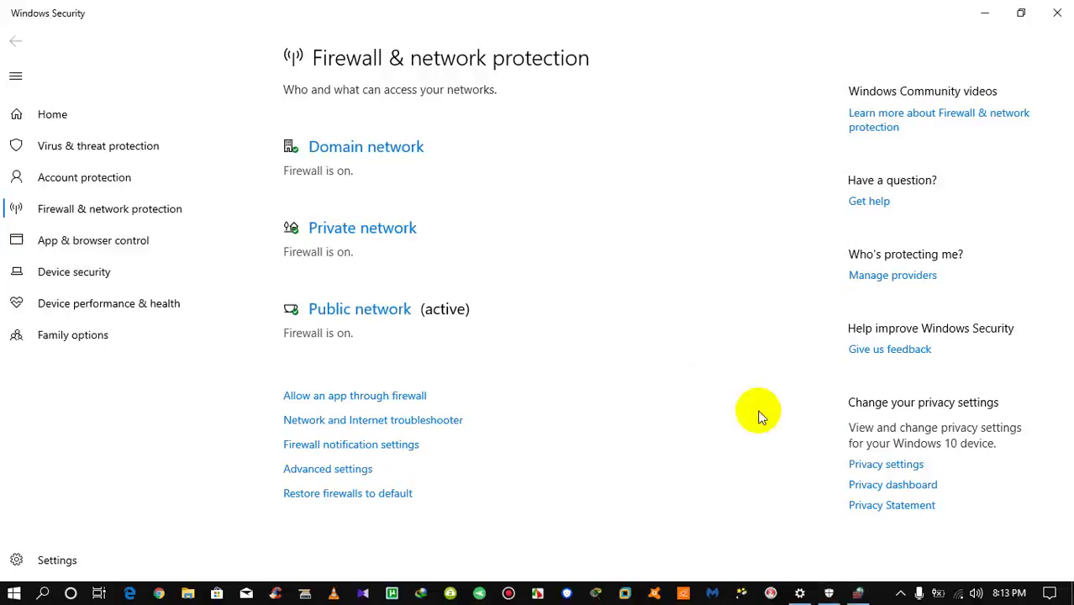
left_click(857, 589)
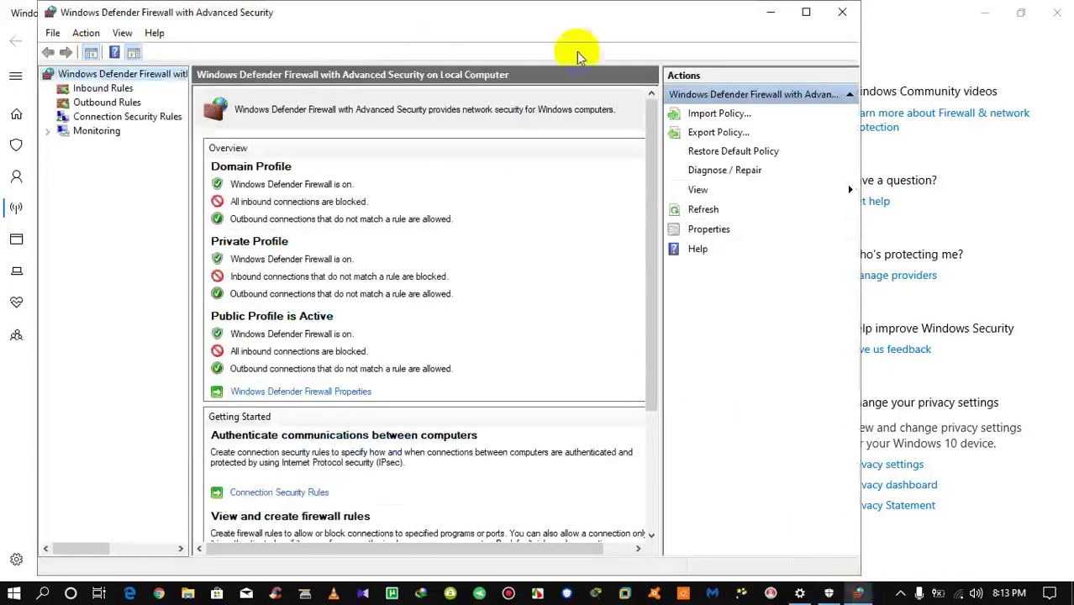
- Close the Windows Security and Settings windows and reposition the firewall console on the desktop
left_click(1061, 14)
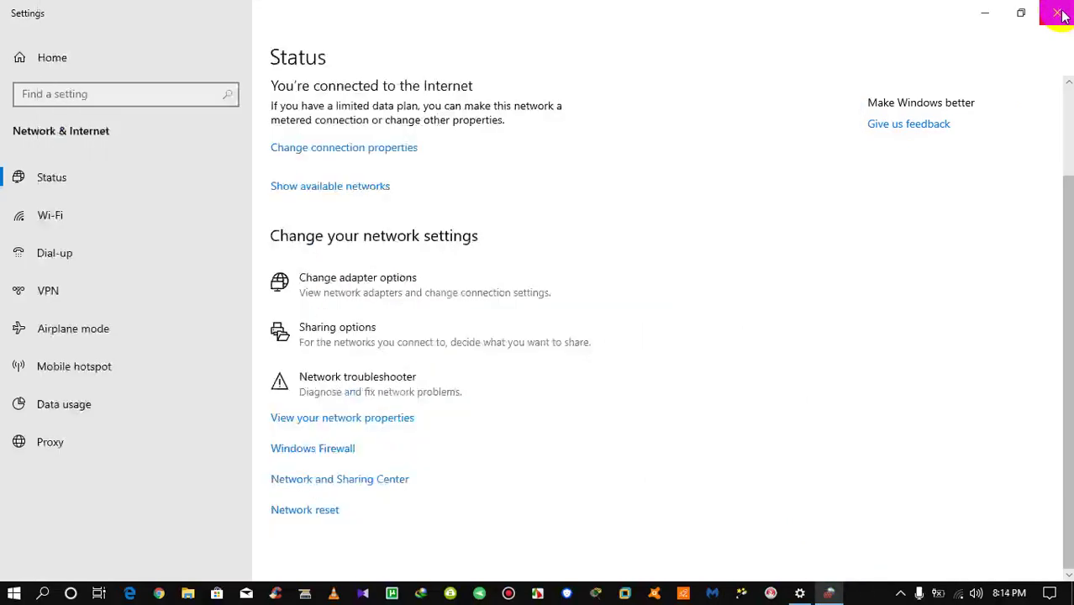
left_click(1061, 10)
left_click_drag(533, 17, 627, 17)
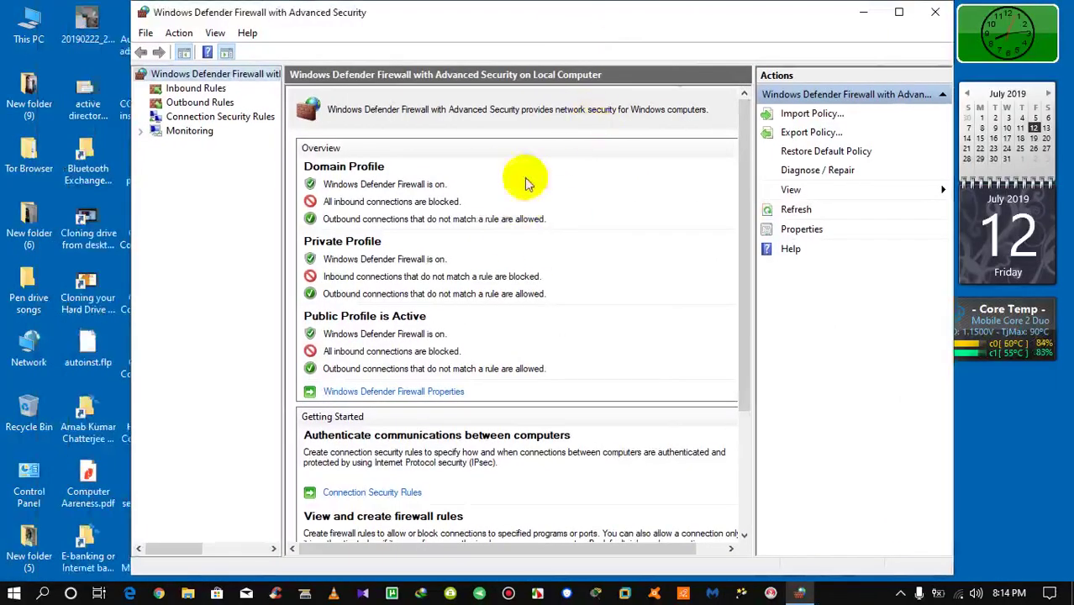
- Export the firewall policy to the DATA1 (G:) drive as "Firewall policy setting" and close the firewall console
left_click(804, 133)
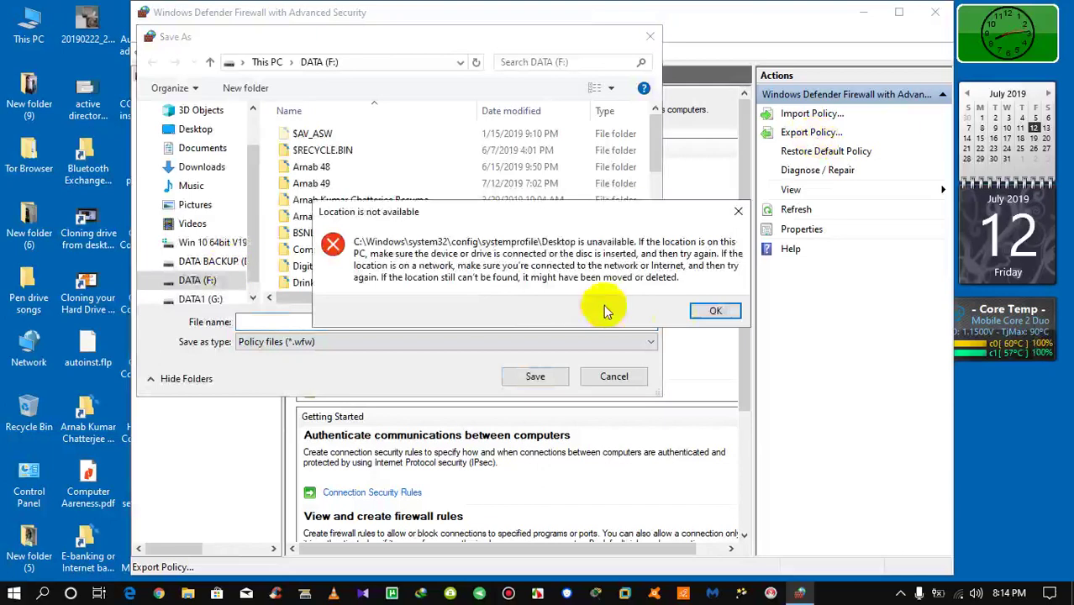
left_click(696, 311)
scroll(237, 227, "down", 1)
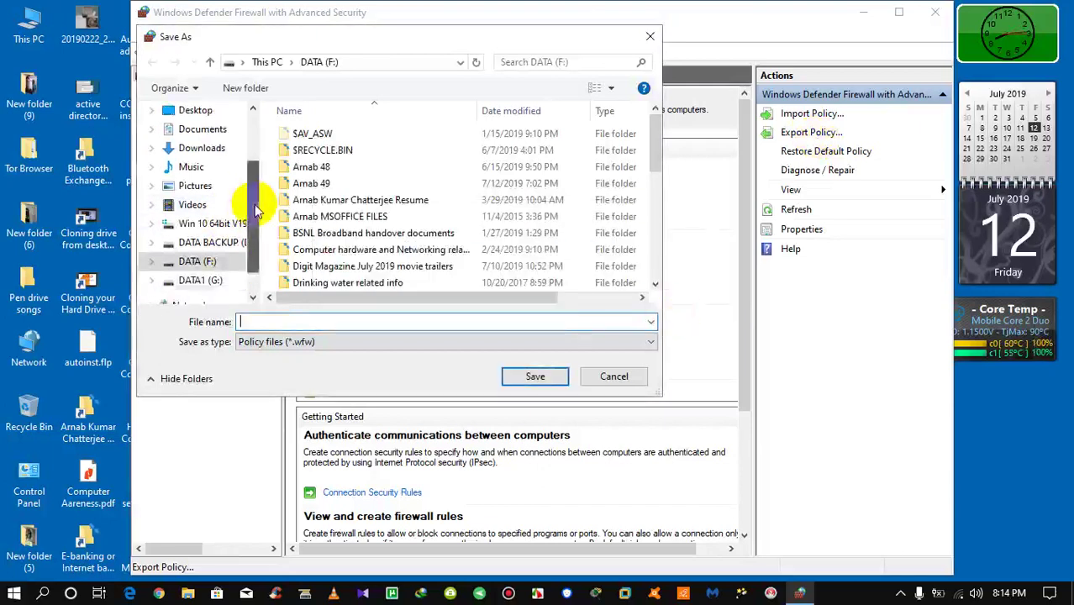
left_click(204, 264)
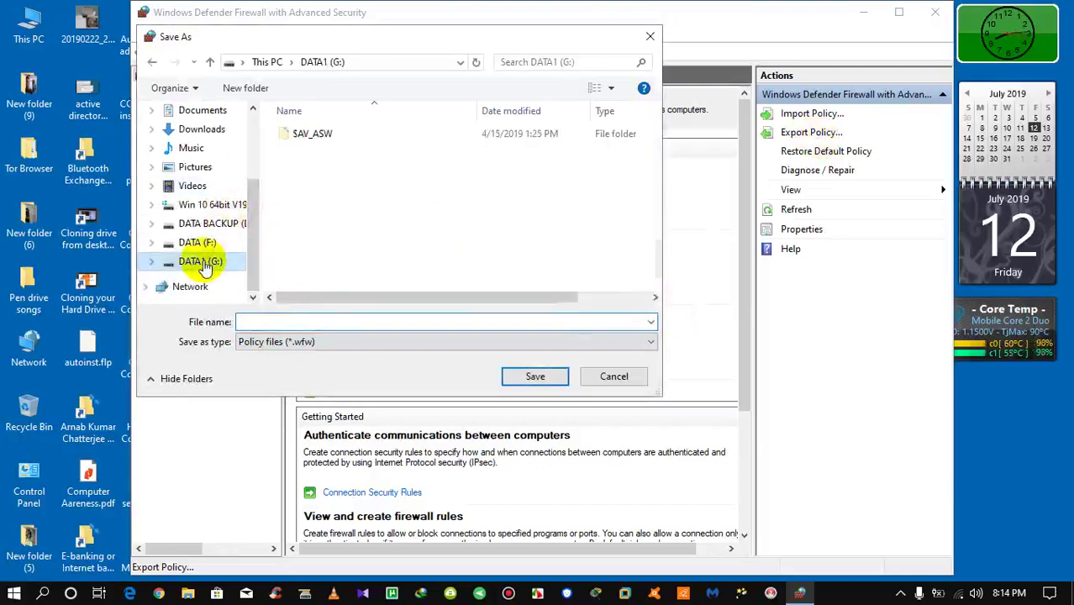
left_click(403, 321)
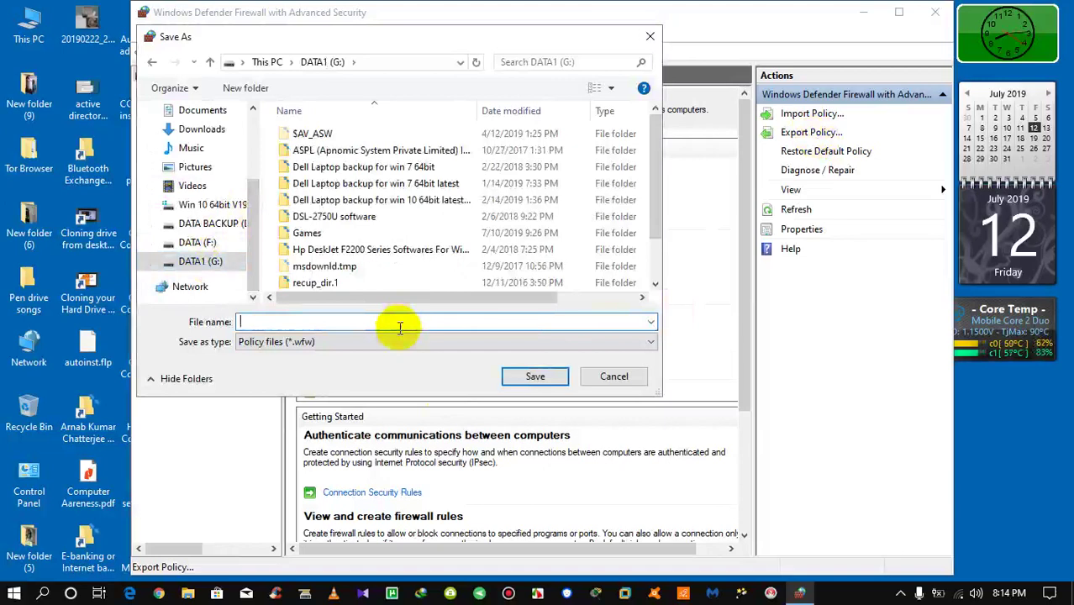
type("Firew")
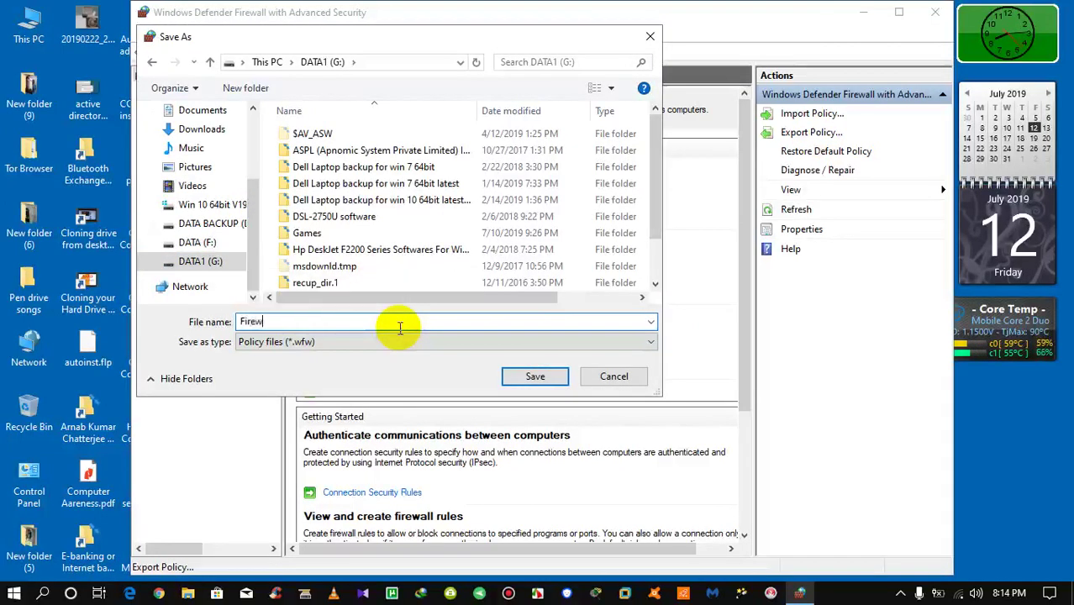
type("all p")
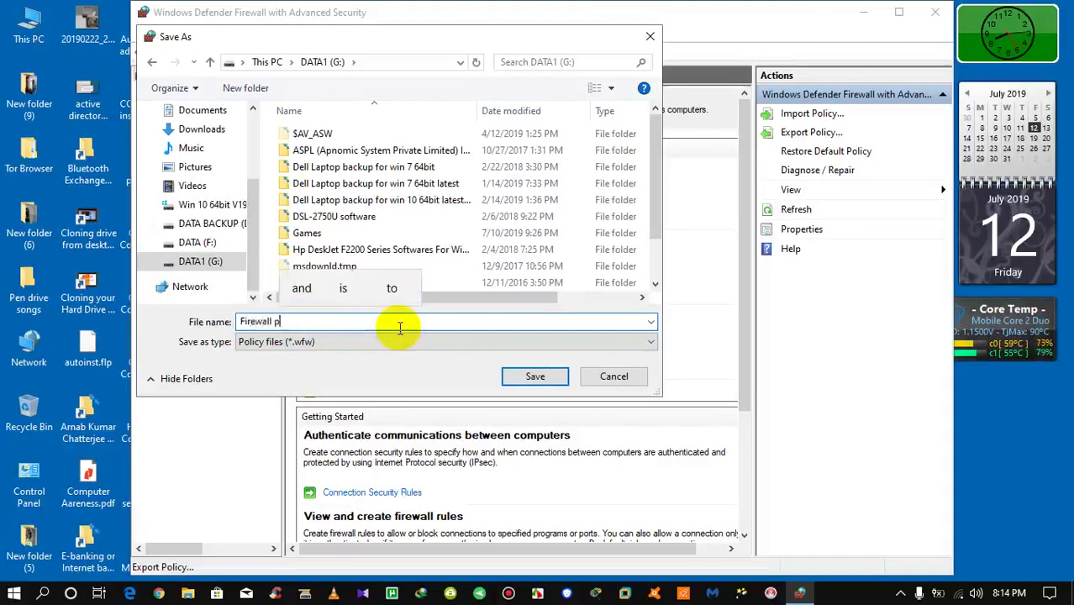
type("olicy")
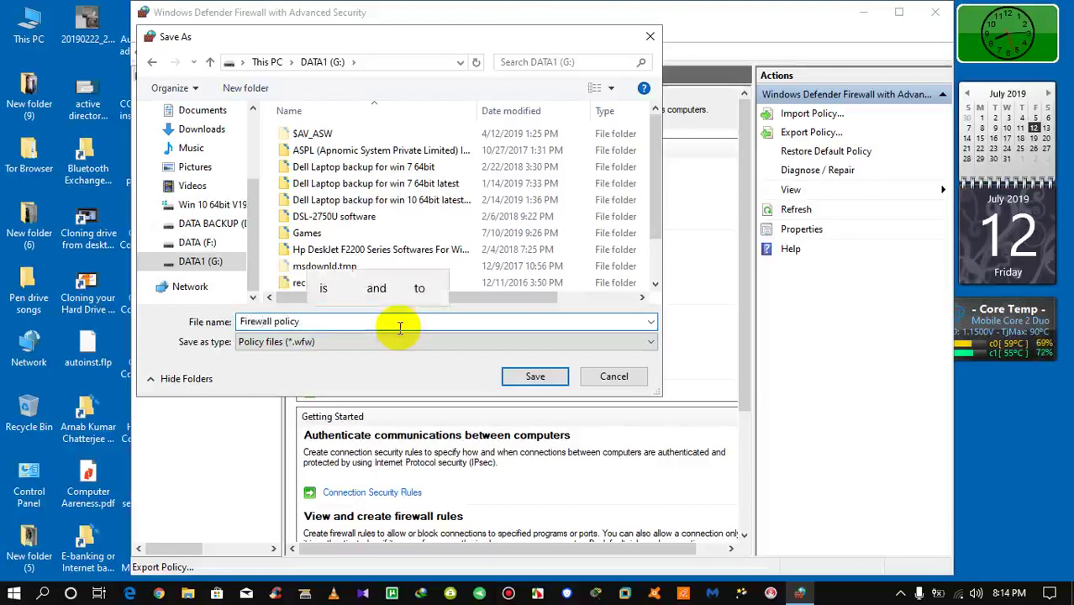
type(" setting")
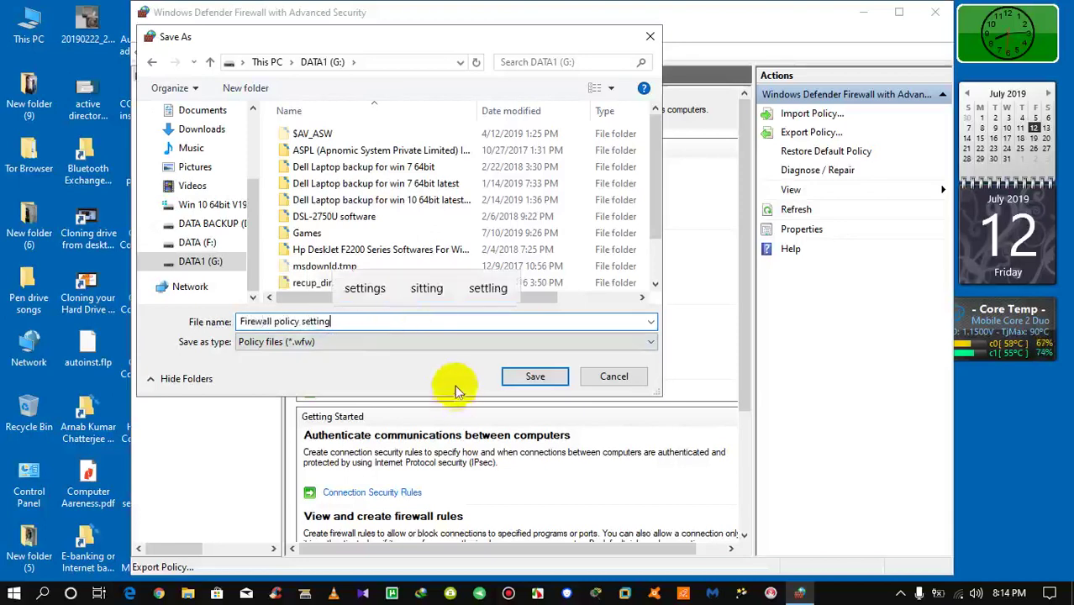
left_click(538, 376)
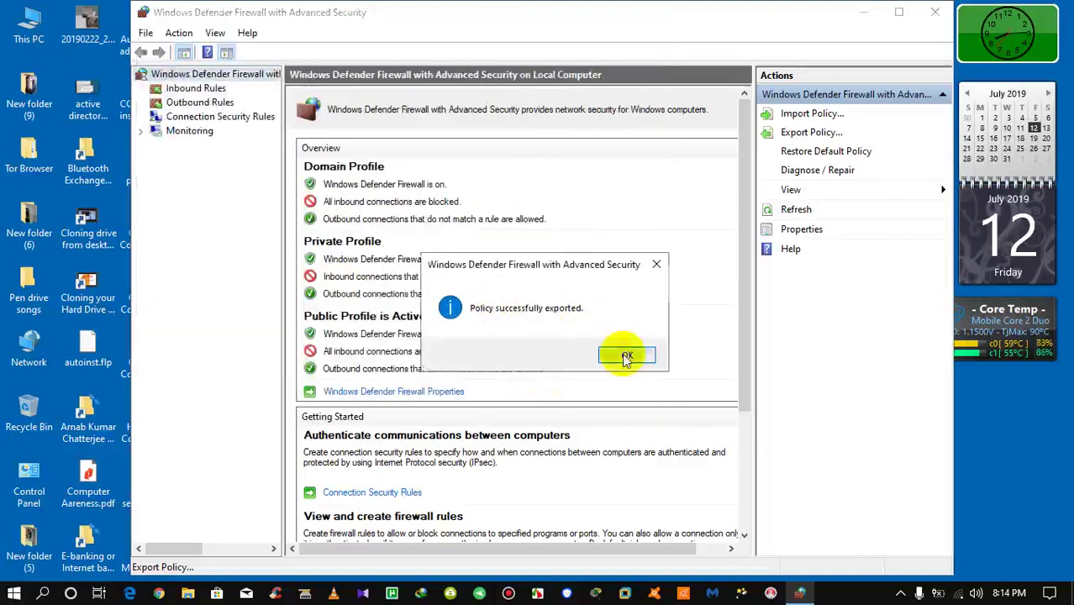
left_click(626, 356)
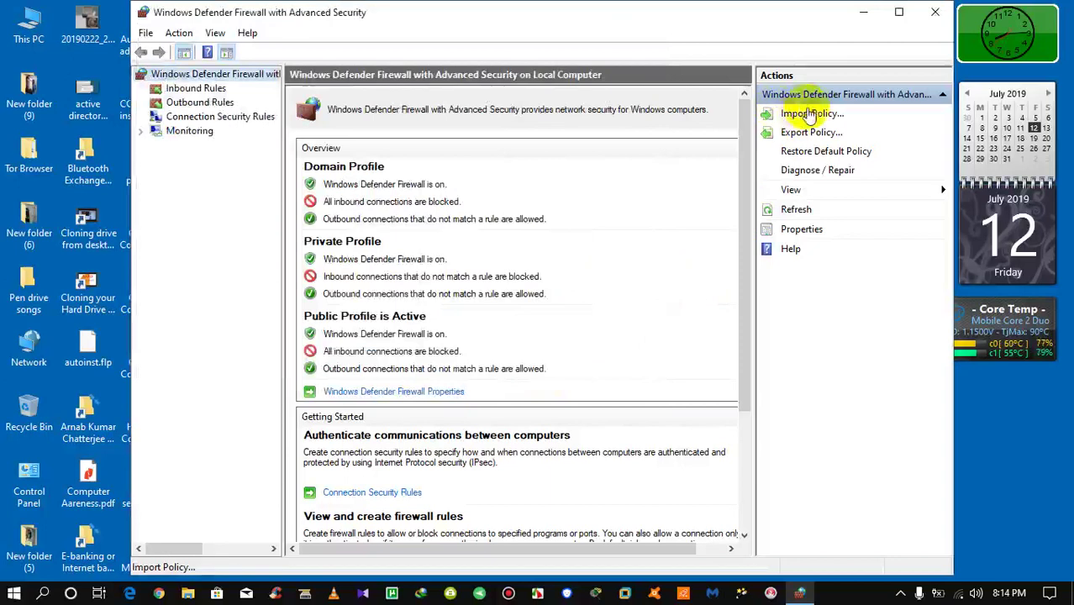
left_click(935, 12)
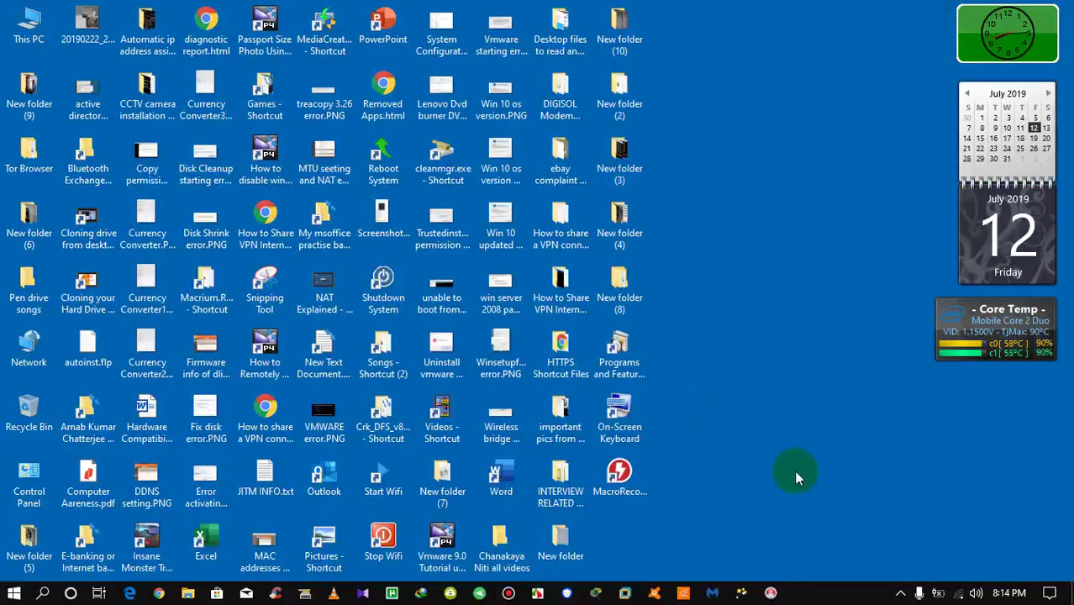
right_click(961, 595)
left_click(939, 577)
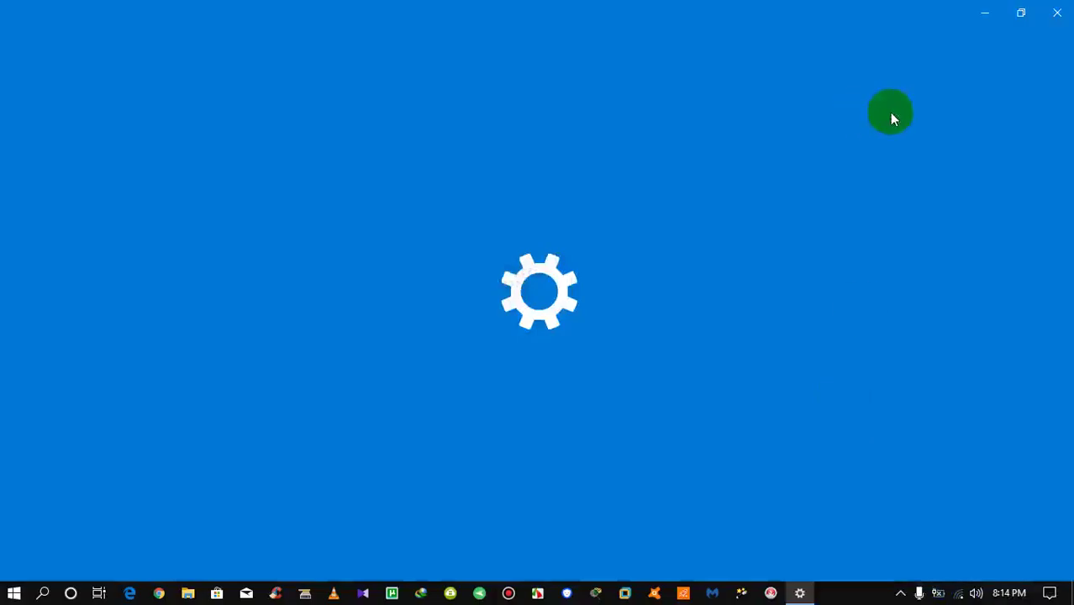
left_click(985, 13)
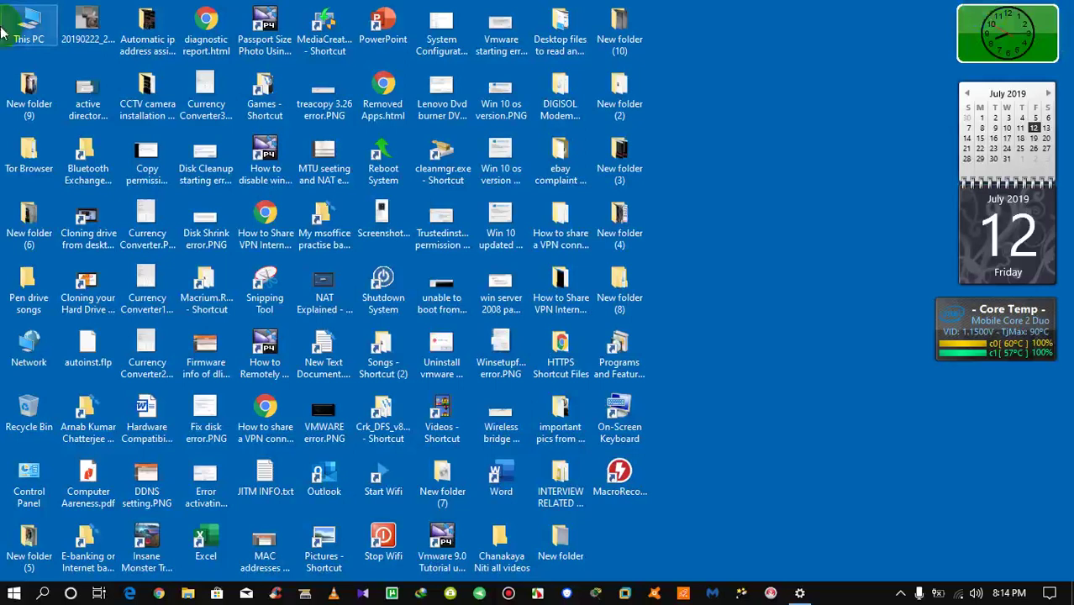
- Check the exported Firewall policy setting.wfw file on the DATA1 (G:) drive, and close the file window
double_click(27, 30)
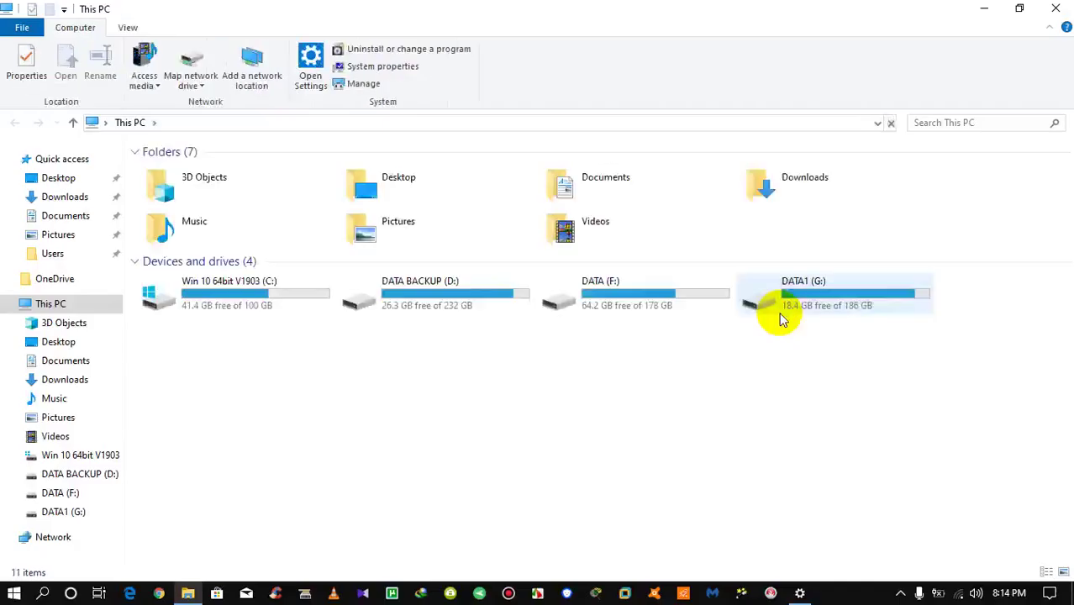
left_click(876, 306)
double_click(874, 304)
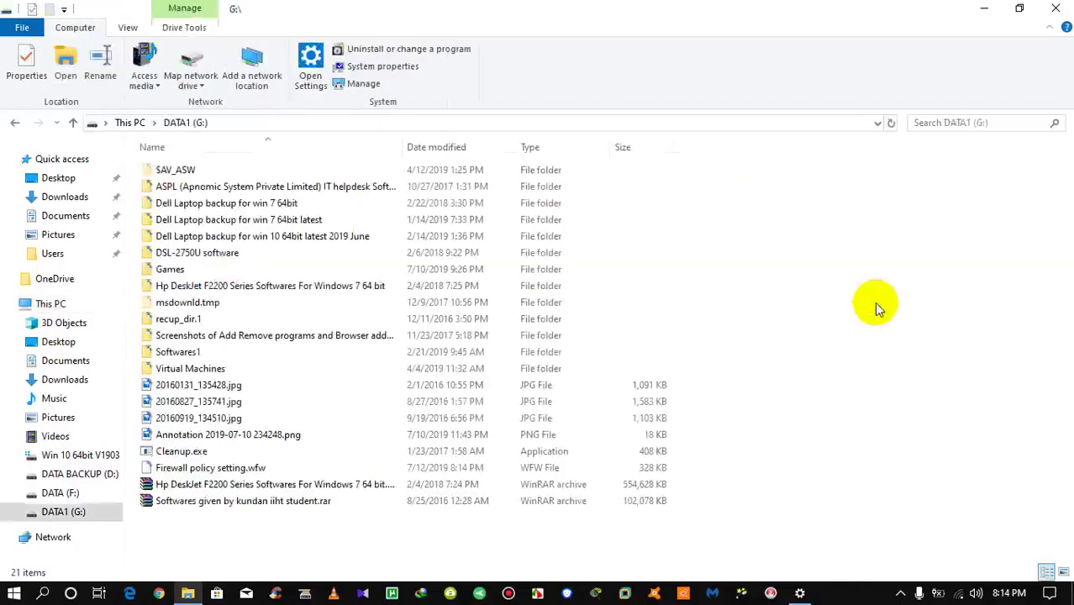
left_click(199, 473)
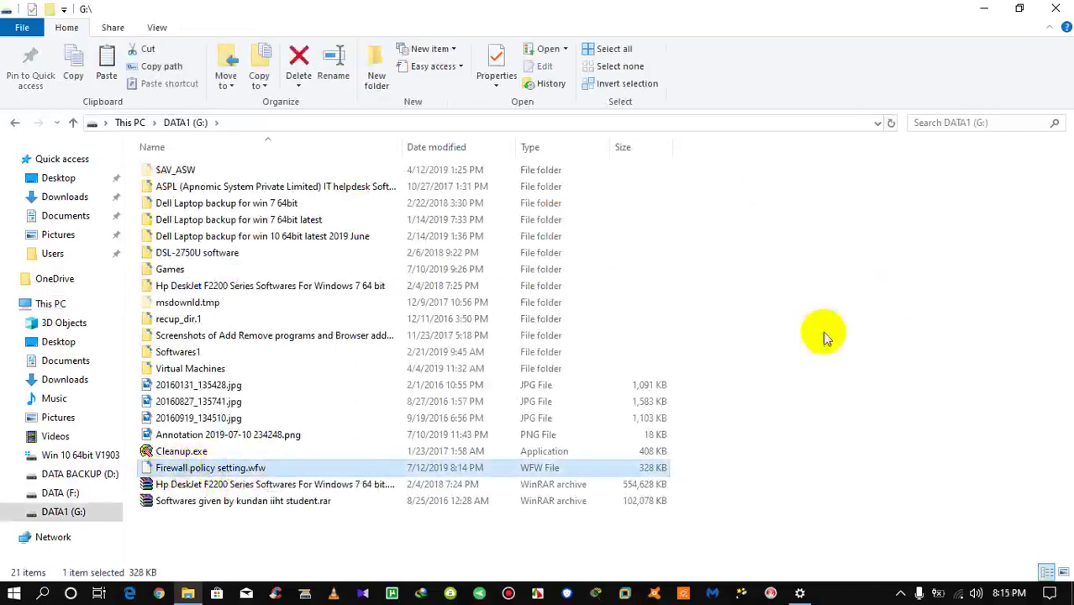
left_click(1058, 15)
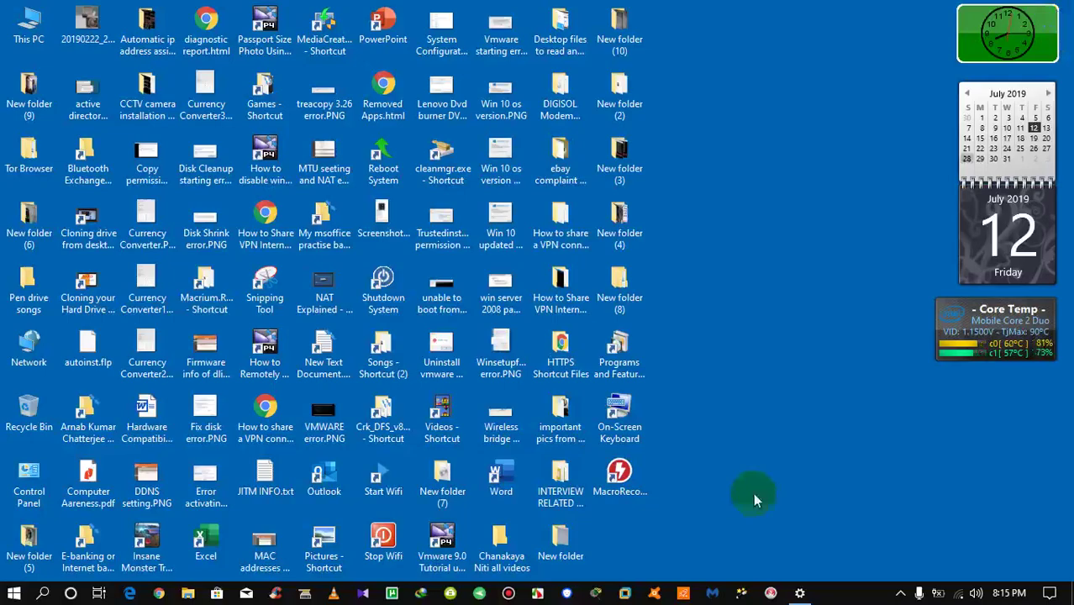
- Reopen the advanced firewall settings from a fresh Network & Internet settings window, leaving only the firewall console open and maximized
left_click(801, 593)
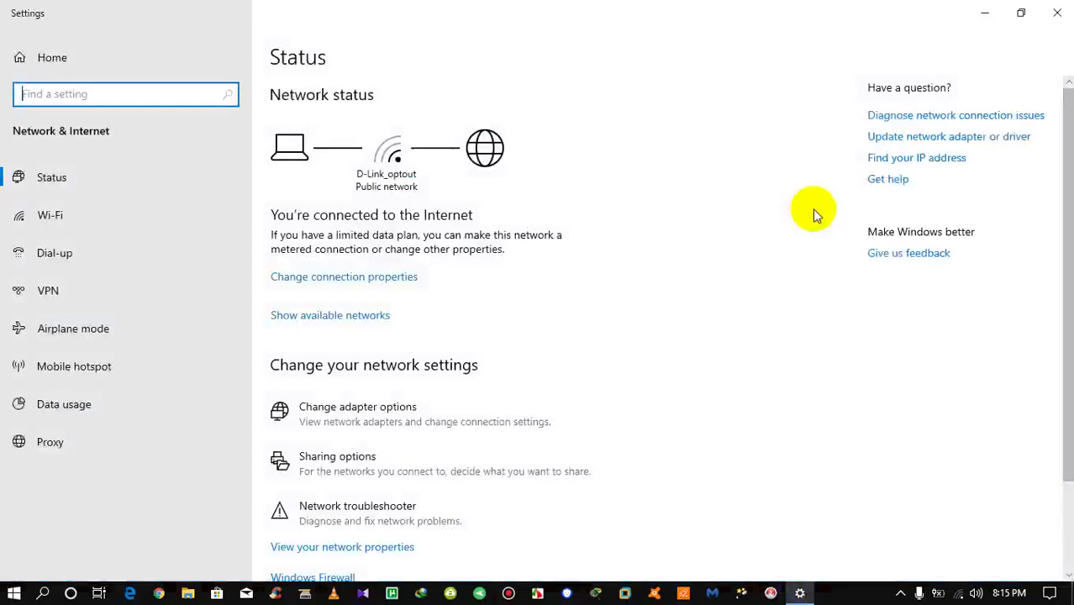
left_click(1058, 12)
right_click(958, 594)
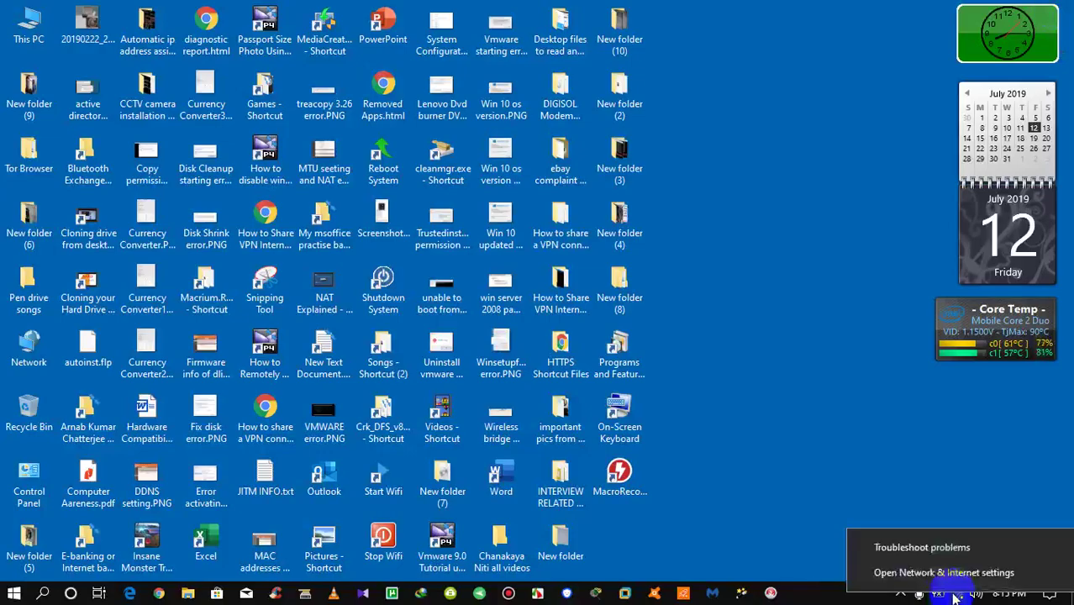
left_click(912, 570)
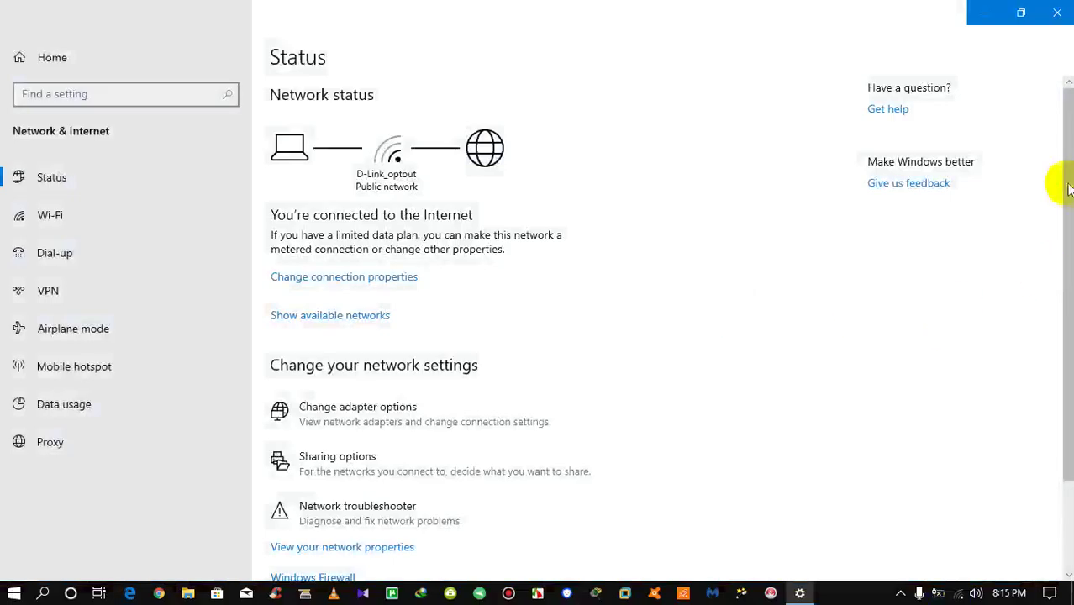
scroll(1063, 324, "down", 3)
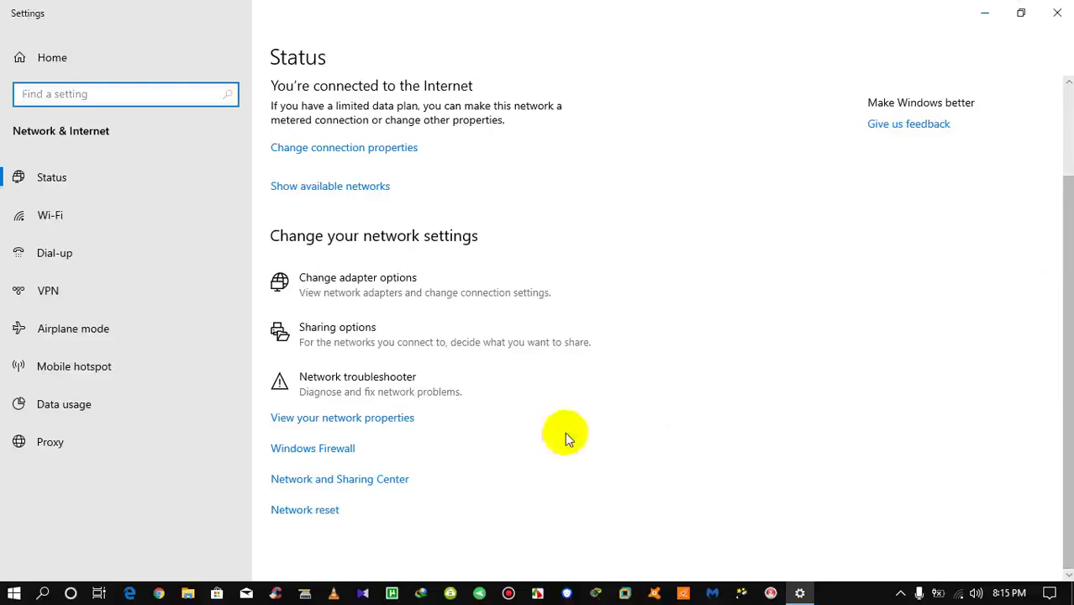
left_click(324, 451)
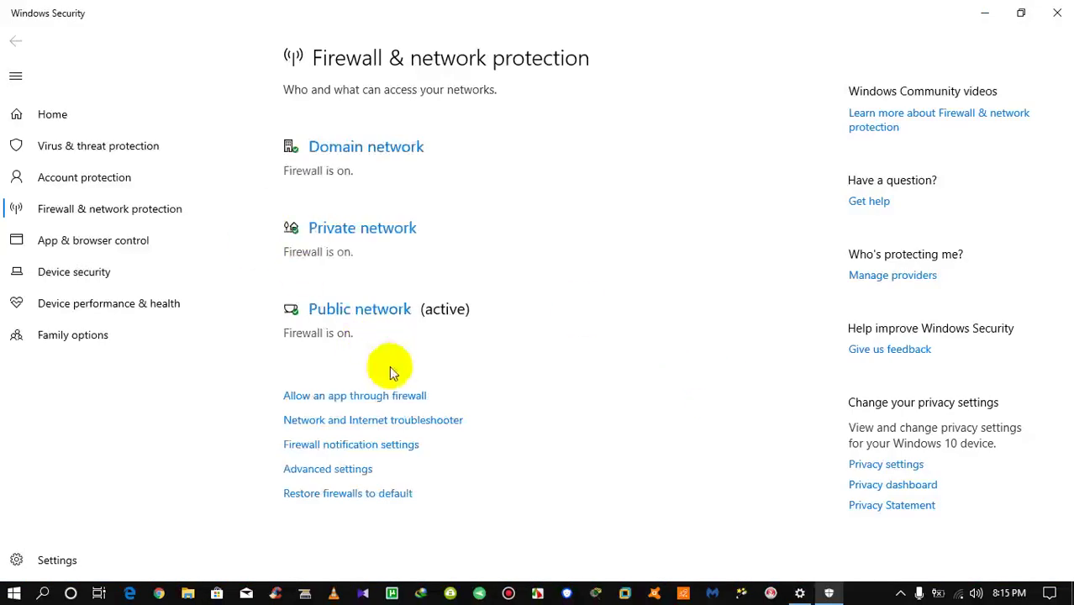
left_click(312, 471)
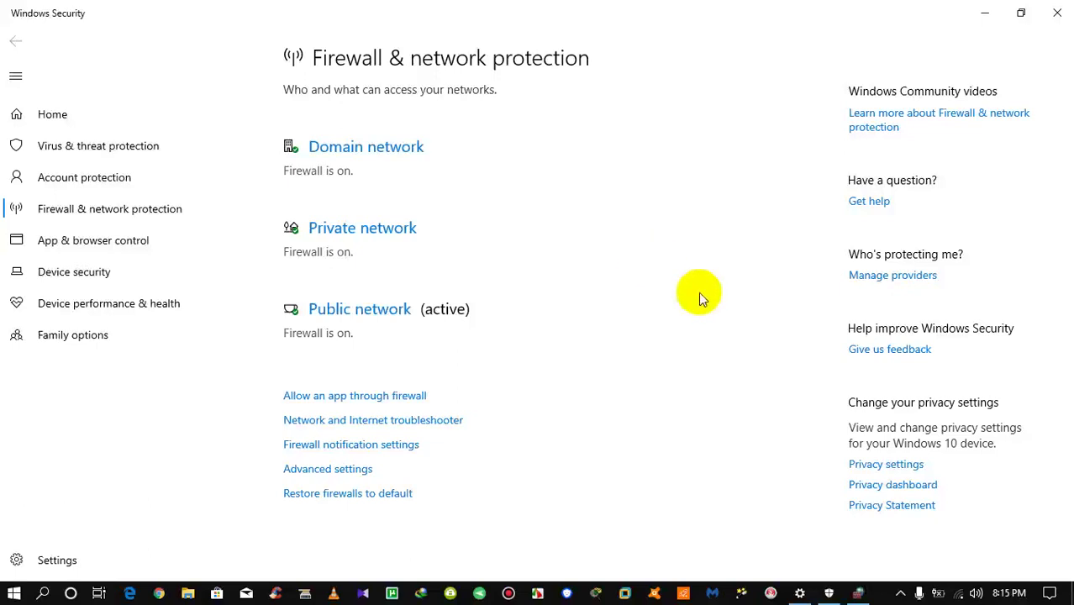
left_click(858, 592)
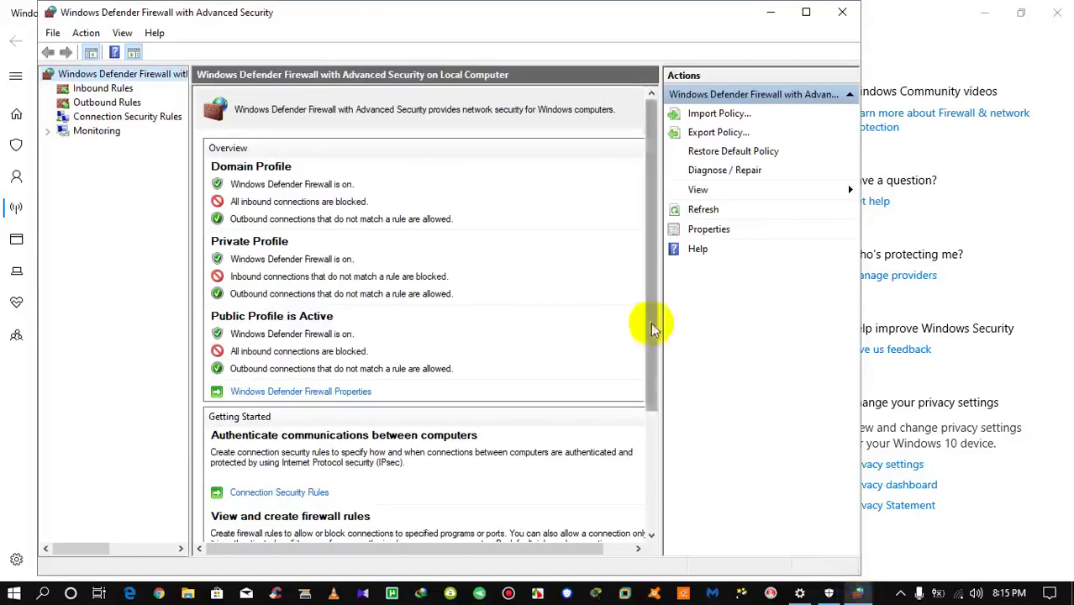
left_click(1058, 12)
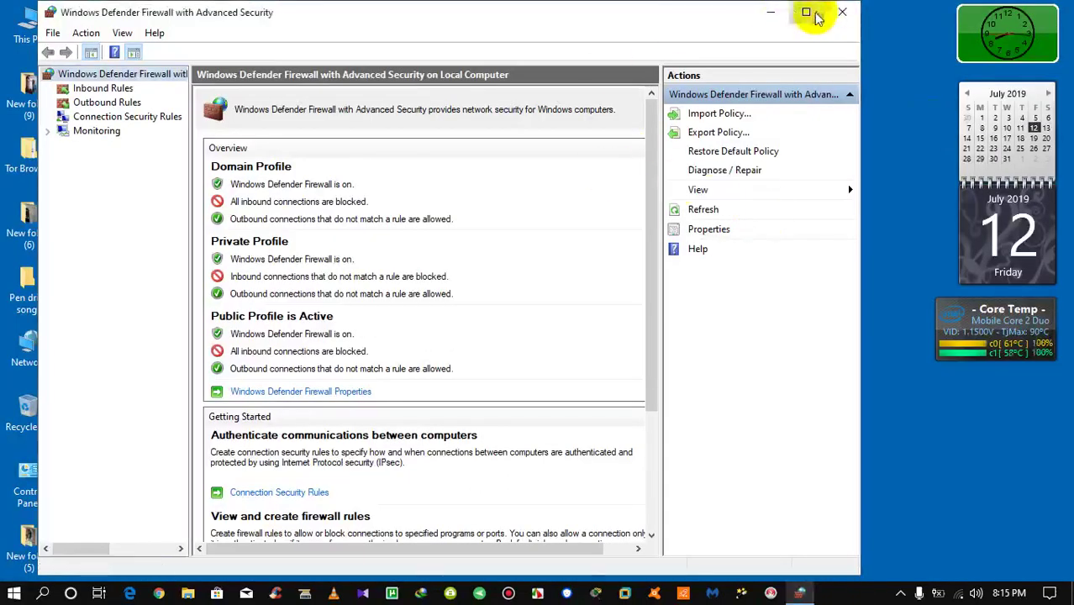
left_click(807, 13)
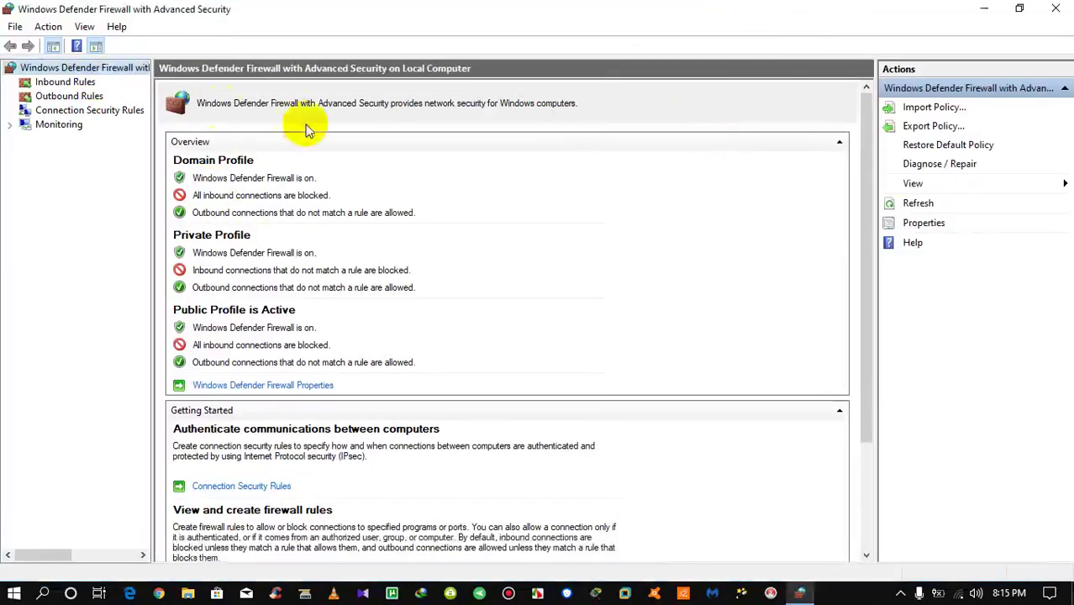
- Start a firewall policy import, agree to overwrite the current policy, and browse to the DATA1 (G:) drive
left_click(930, 108)
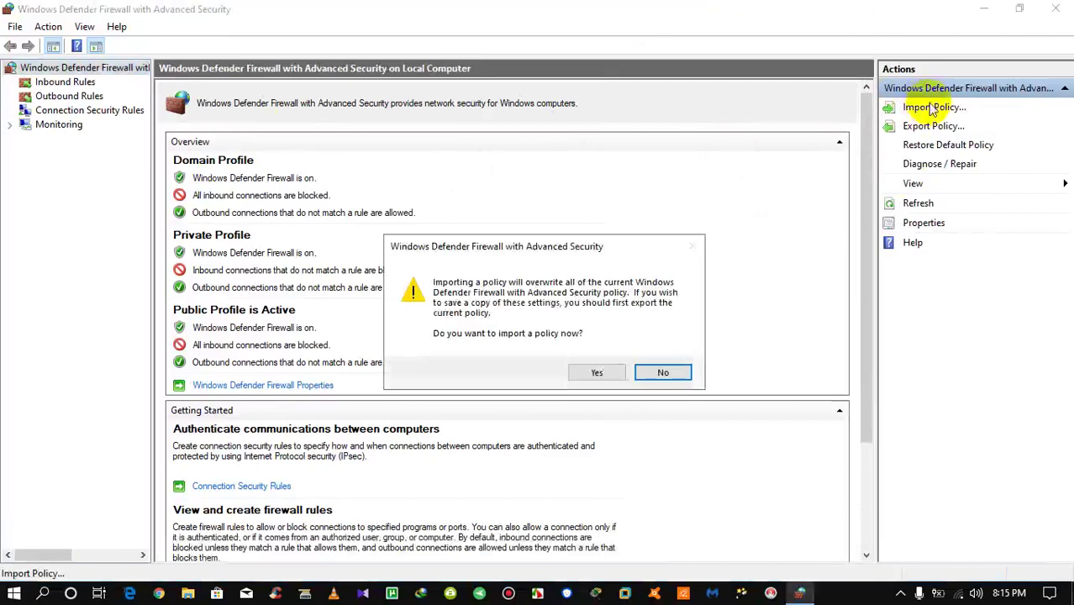
left_click(590, 372)
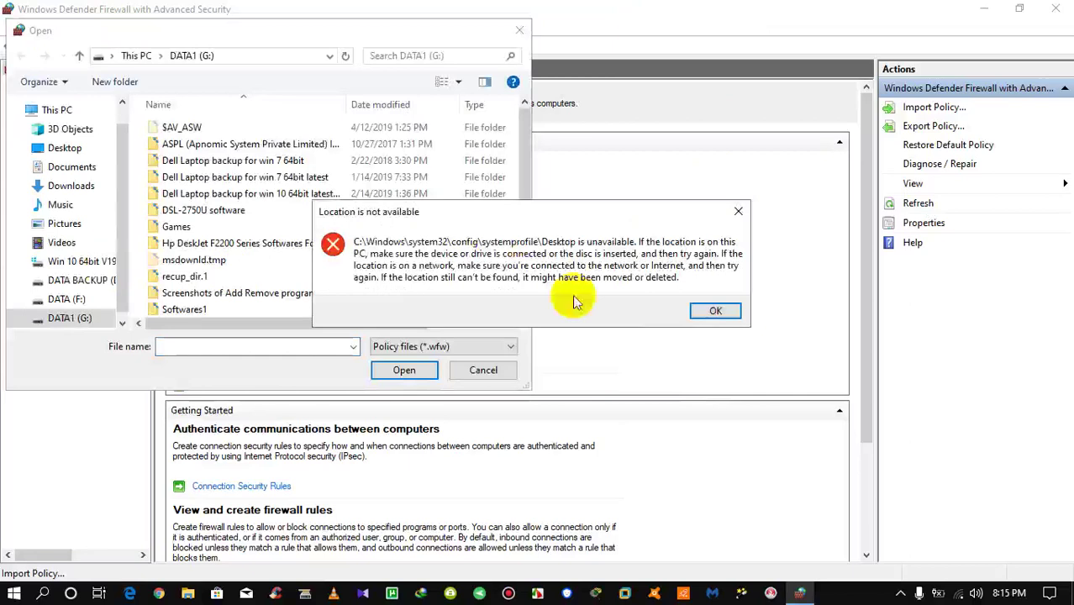
left_click(704, 373)
scroll(48, 210, "down", 1)
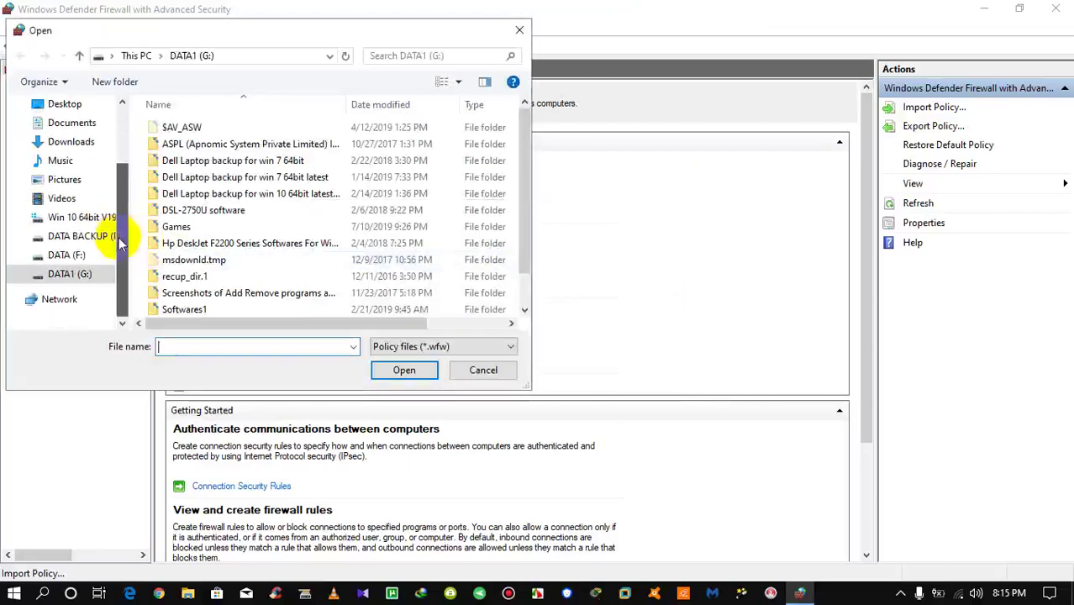
left_click(80, 255)
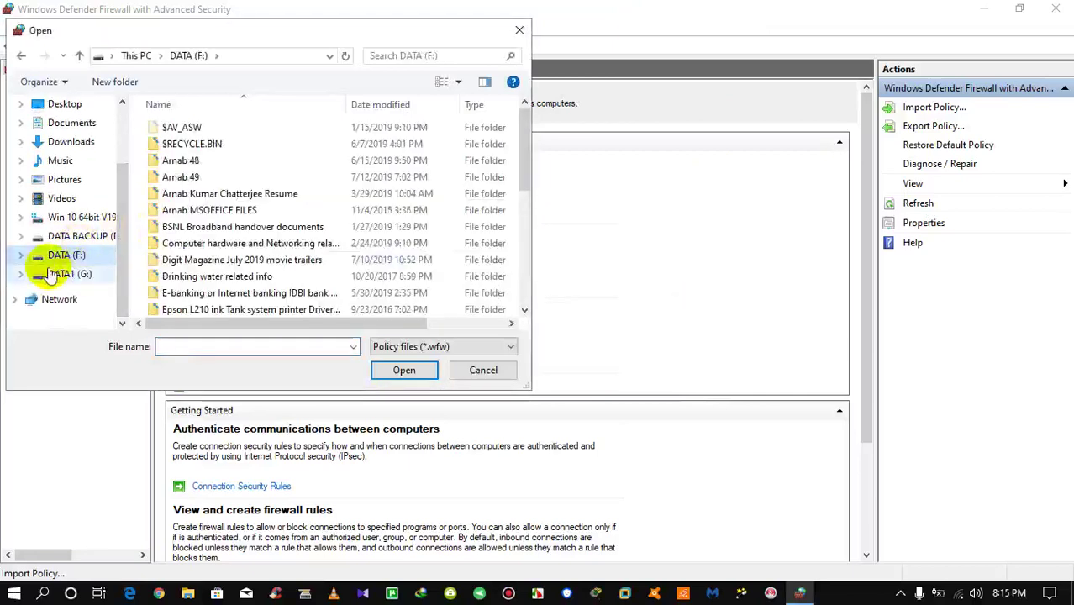
left_click(74, 274)
- Import the policy from Firewall policy setting.wfw, keeping the file type as Policy files (*.wfw), and dismiss the completion message
left_click_drag(526, 173, 526, 240)
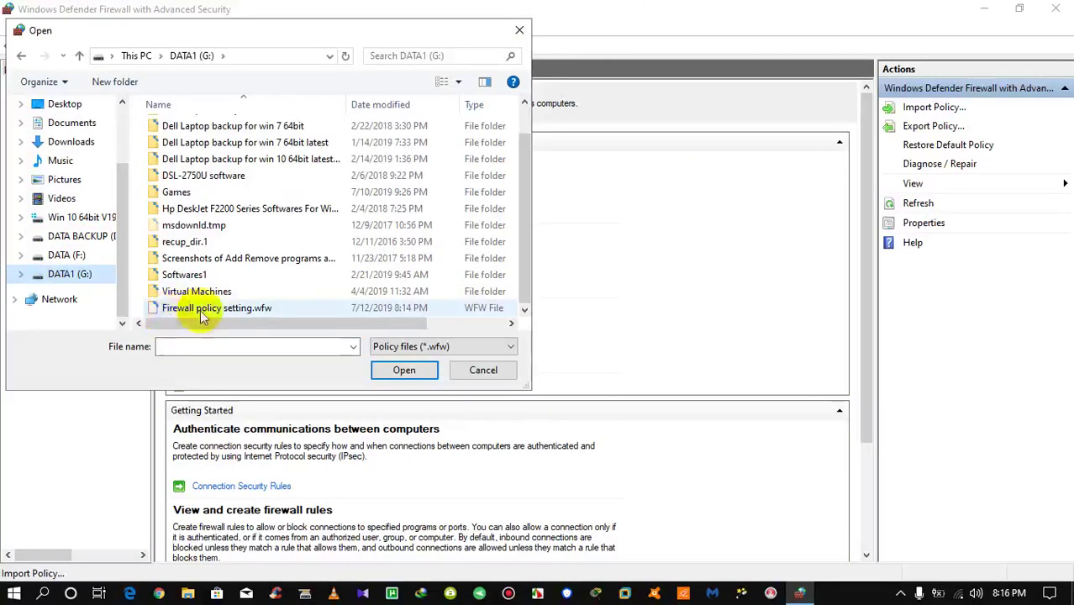
left_click(234, 309)
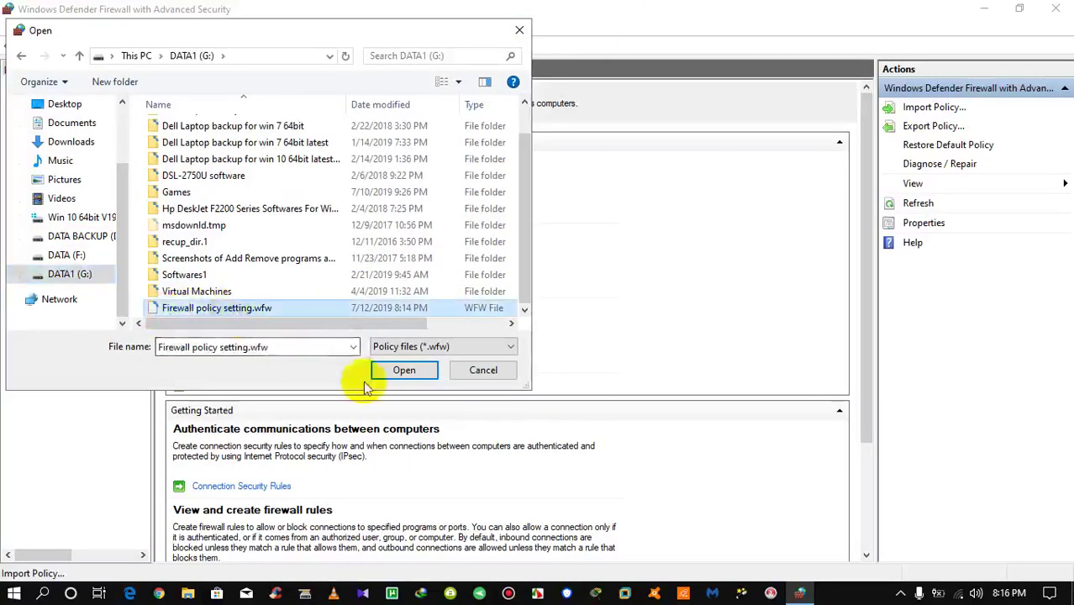
left_click(420, 348)
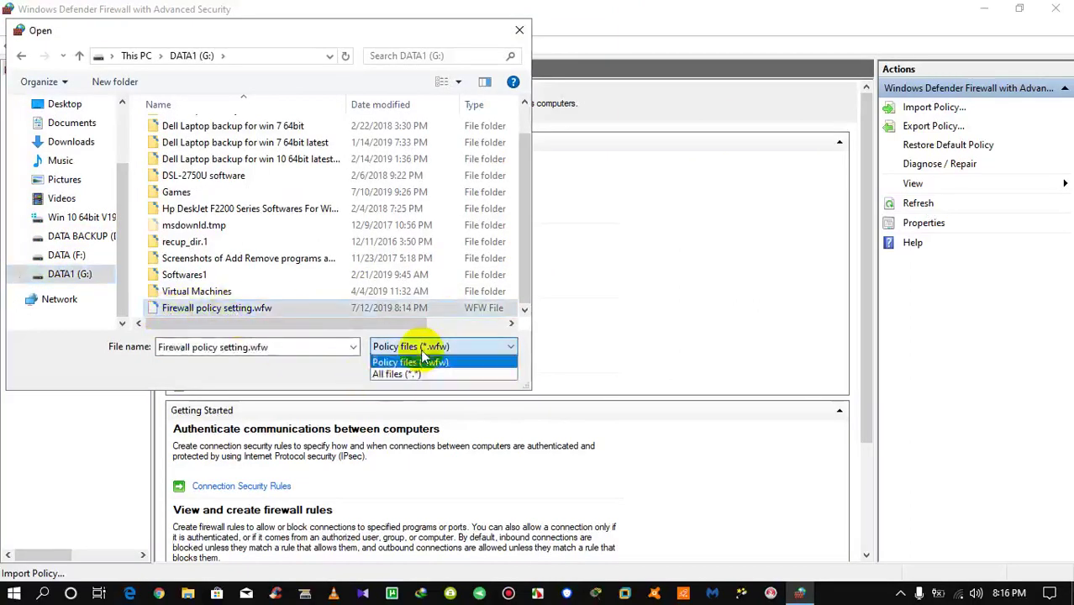
left_click(411, 359)
left_click(403, 370)
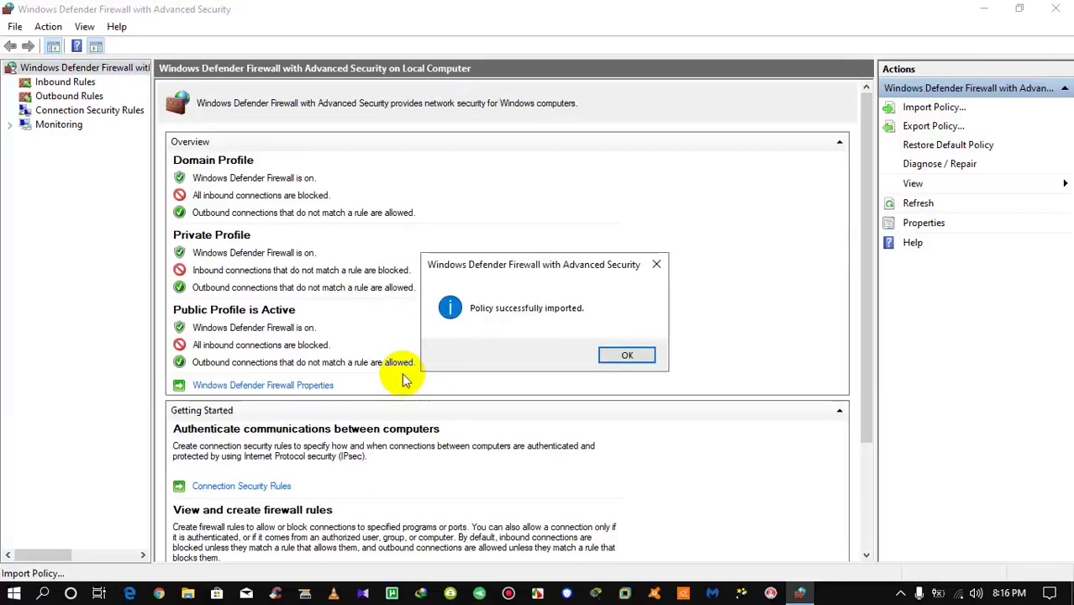
left_click(627, 355)
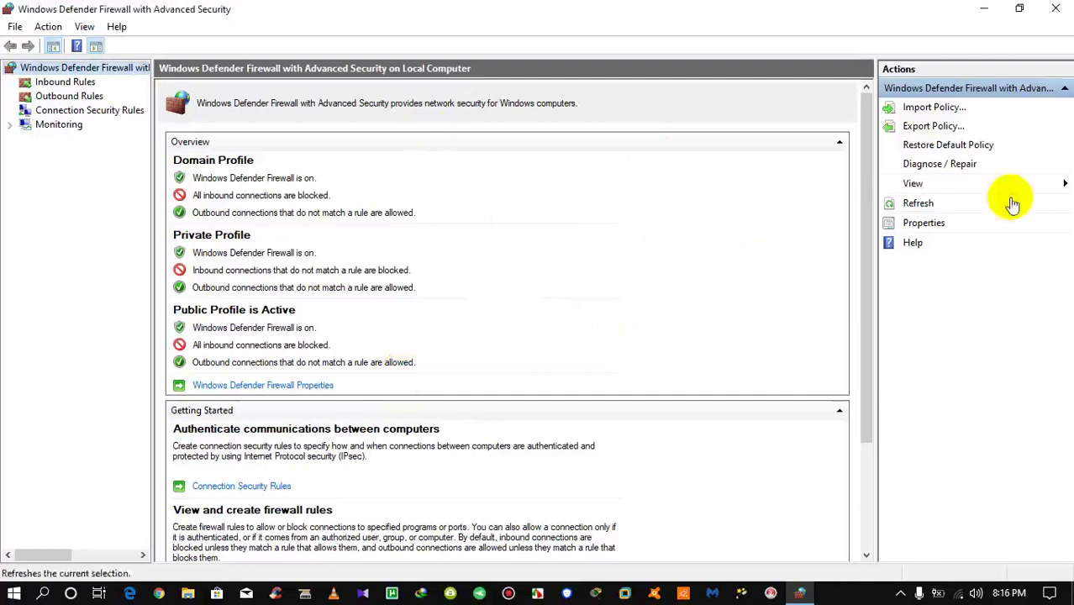
- Close the firewall console and refresh the desktop
left_click(1057, 10)
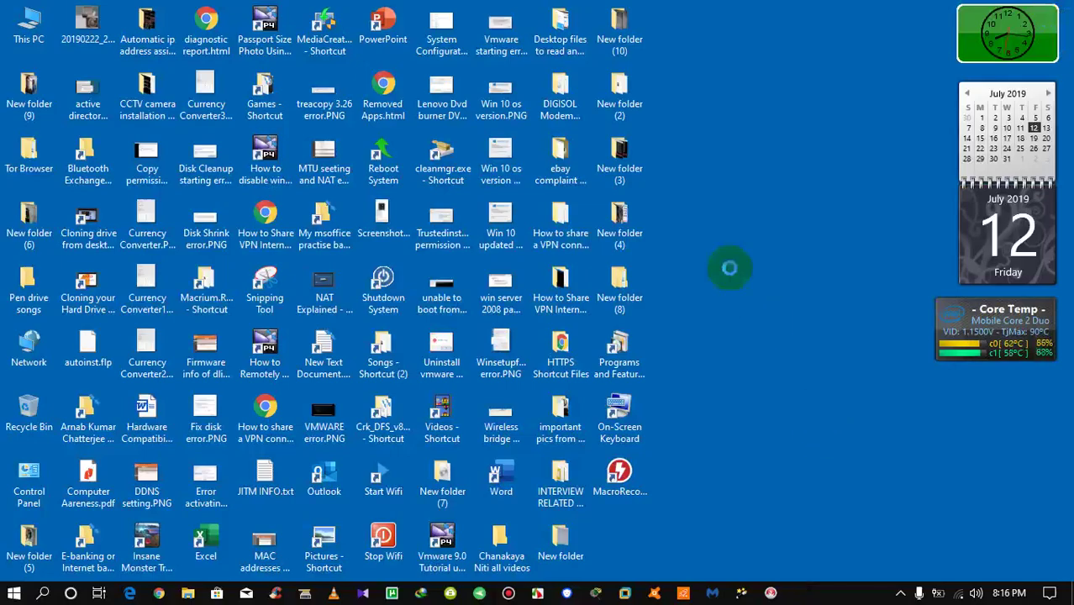
right_click(759, 322)
key("F5")
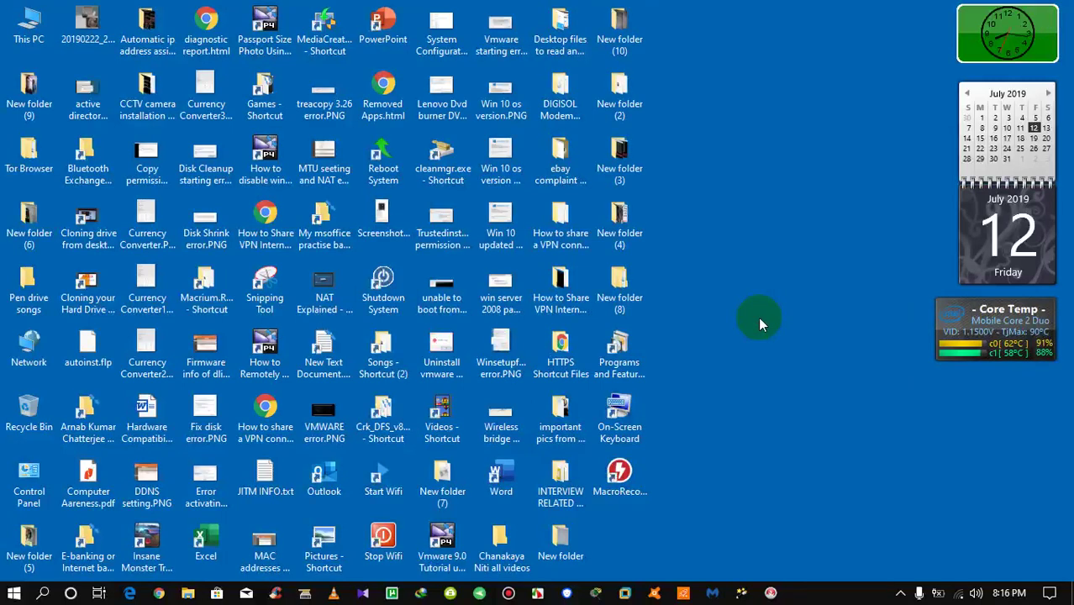